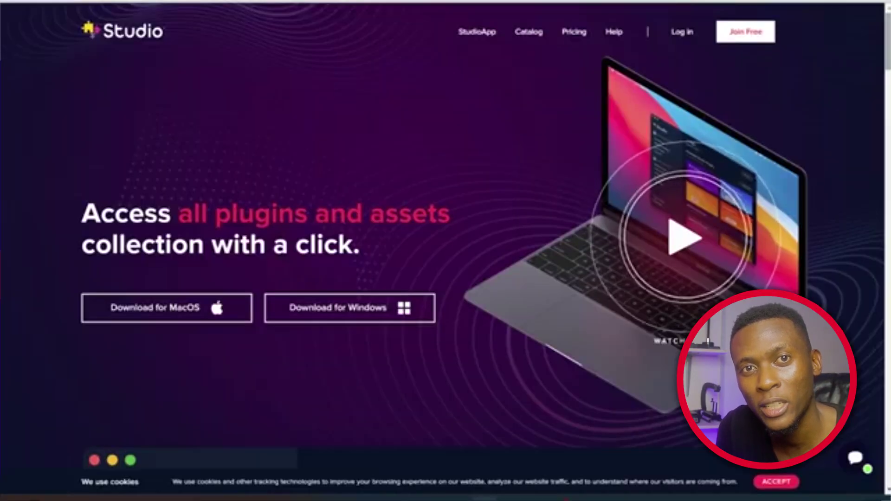
Browse the Studio homepage's plugin overview, then jump to the Free, Monthly and Yearly pricing plans.
{"action": "scroll", "coordinate": [446, 251], "scroll_direction": "down", "scroll_amount": 5}
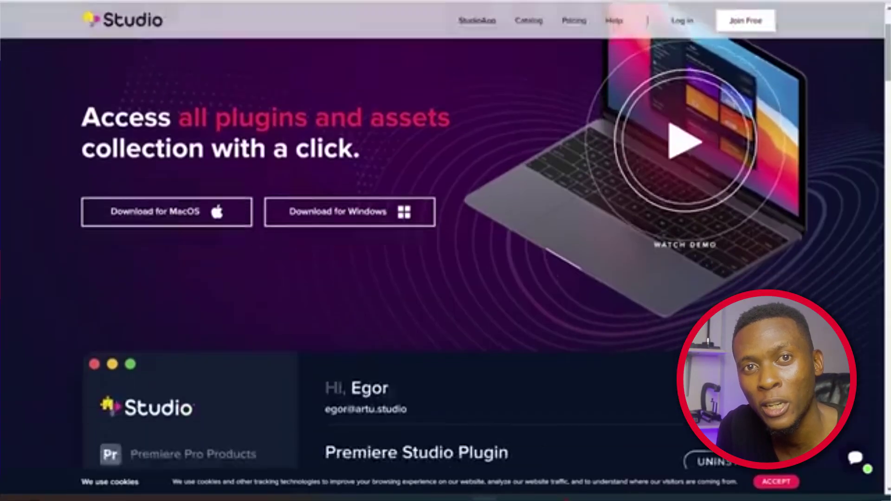
{"action": "scroll", "coordinate": [445, 250], "scroll_direction": "down", "scroll_amount": 5}
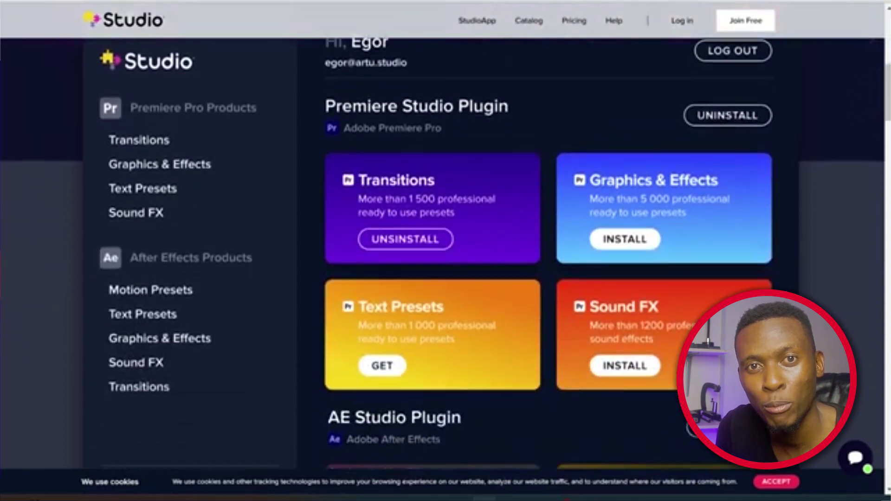
{"action": "scroll", "coordinate": [445, 251], "scroll_direction": "up", "scroll_amount": 3}
{"action": "scroll", "coordinate": [445, 250], "scroll_direction": "down", "scroll_amount": 1}
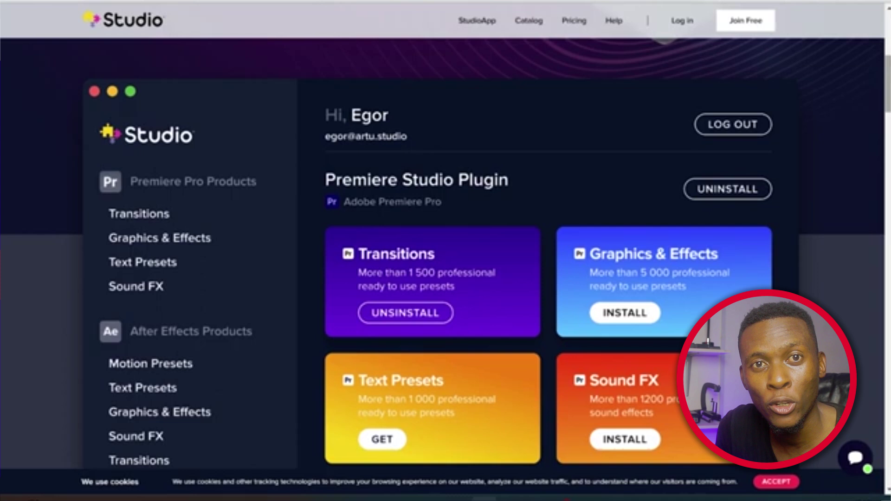
{"action": "scroll", "coordinate": [284, 313], "scroll_direction": "up", "scroll_amount": 8}
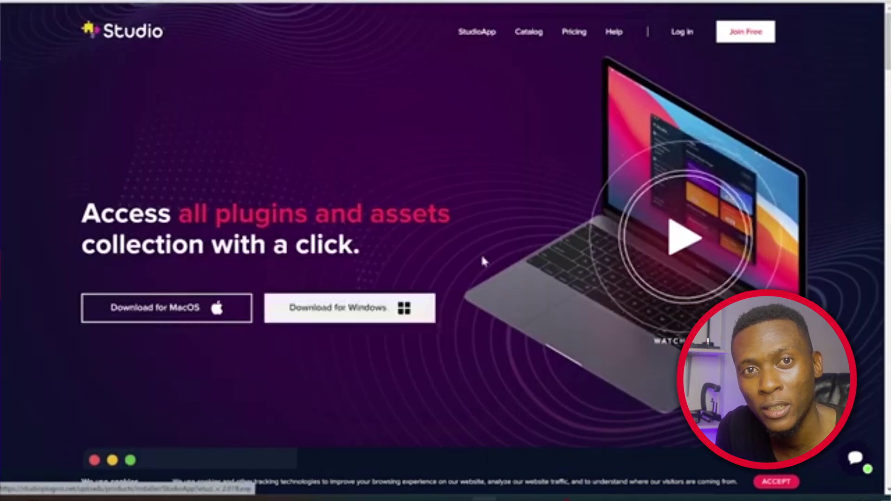
{"action": "left_click", "coordinate": [578, 32]}
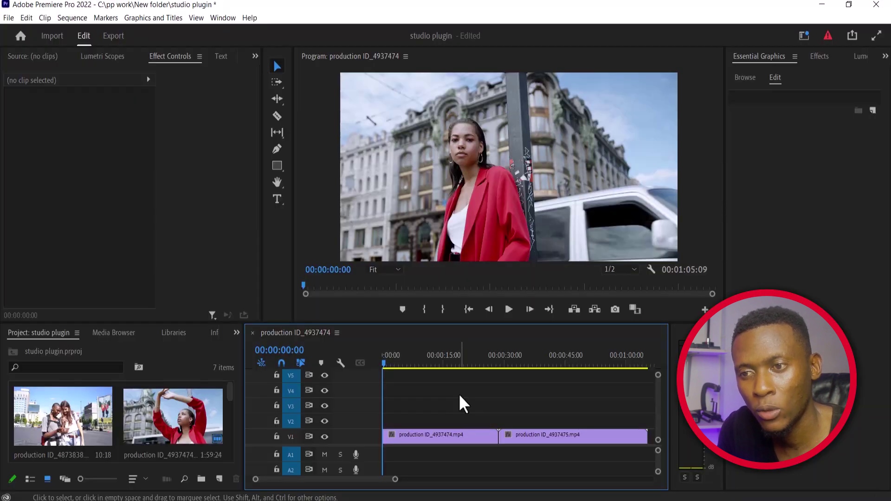
Open the Premiere Studio panel from Window > Extensions.
{"action": "left_click", "coordinate": [223, 18]}
{"action": "mouse_move", "coordinate": [239, 47]}
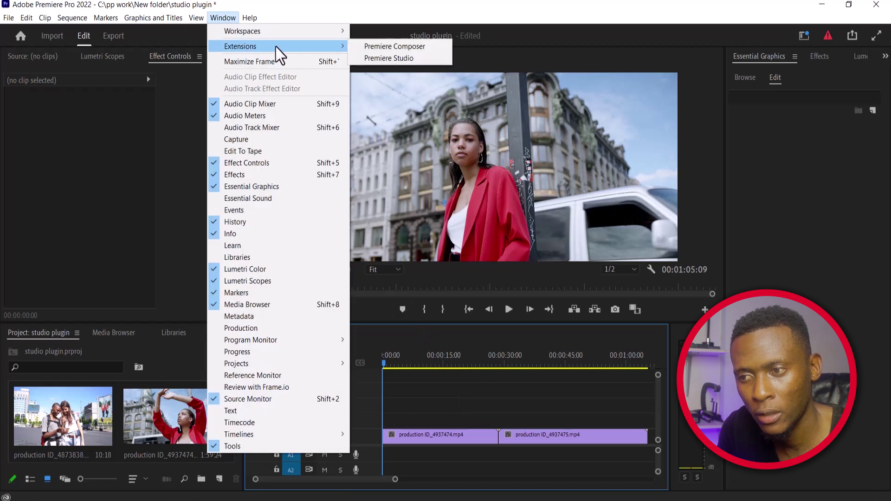
{"action": "left_click", "coordinate": [377, 61]}
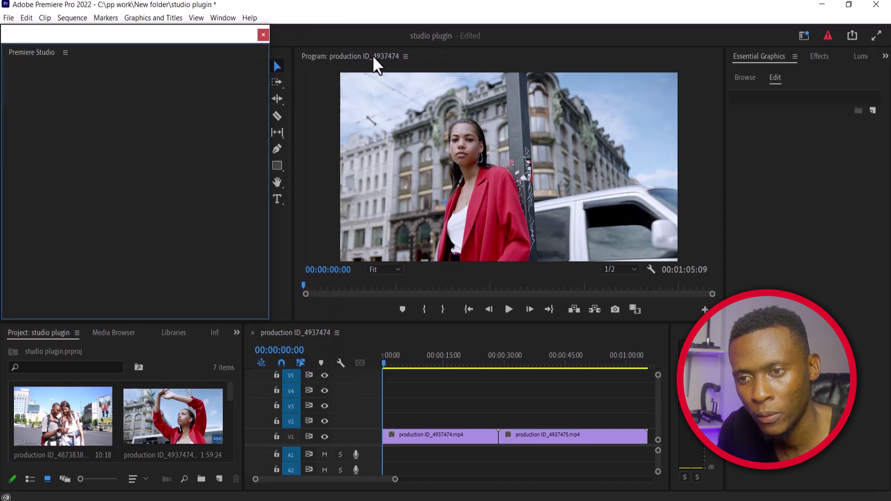
Shift the Premiere Studio panel right and open Packs > Demo > Demo Transitions.
{"action": "left_click_drag", "start_coordinate": [176, 32], "coordinate": [212, 32]}
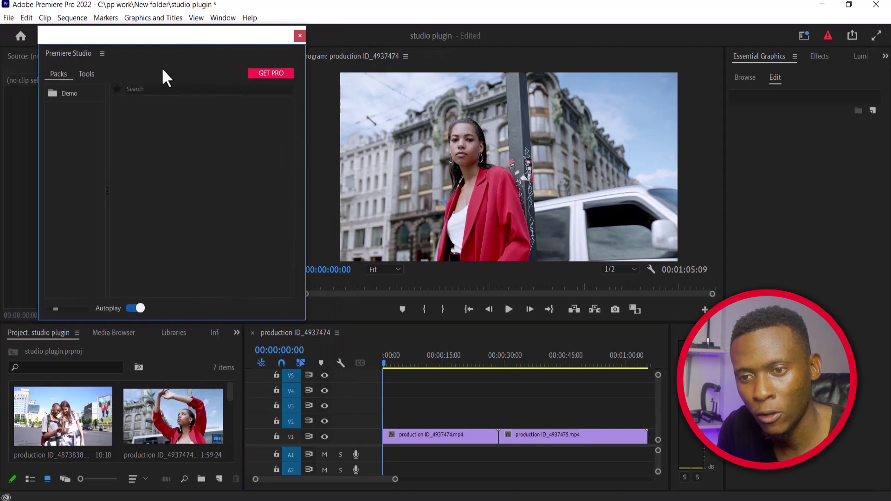
{"action": "left_click", "coordinate": [67, 96]}
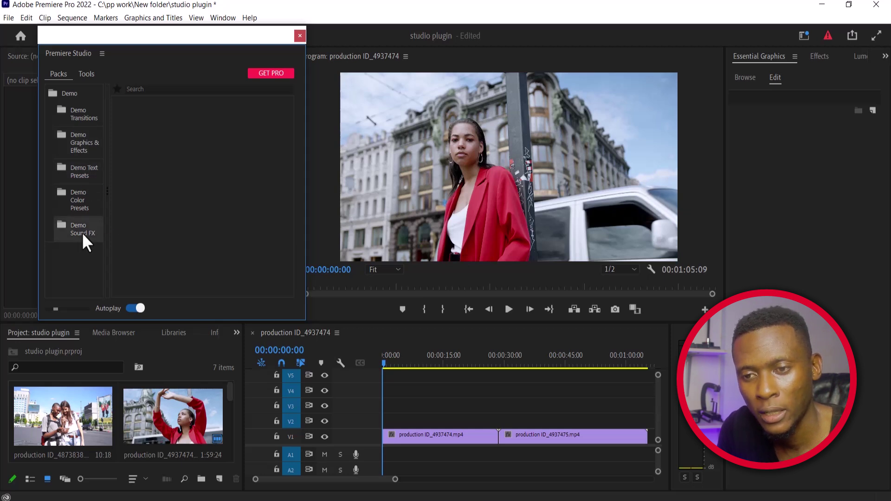
{"action": "left_click", "coordinate": [72, 115]}
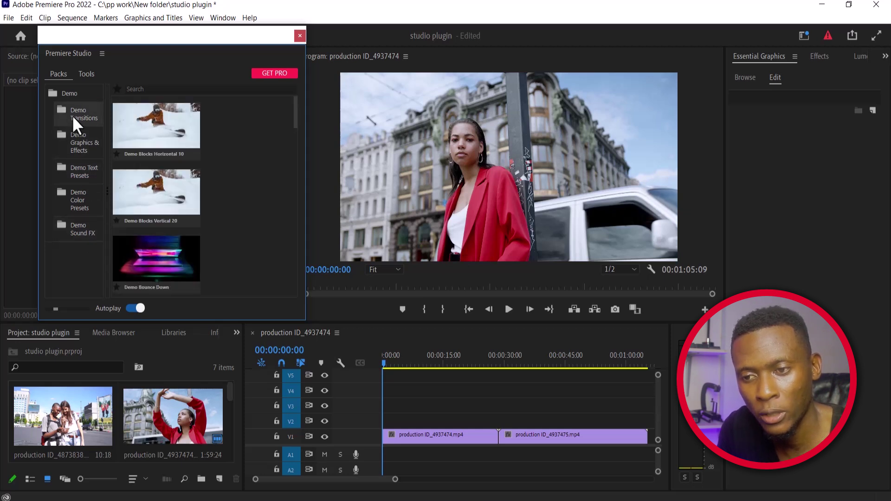
Widen the Premiere Studio panel to two columns and select the second clip on V1.
{"action": "left_click_drag", "start_coordinate": [307, 218], "coordinate": [354, 214]}
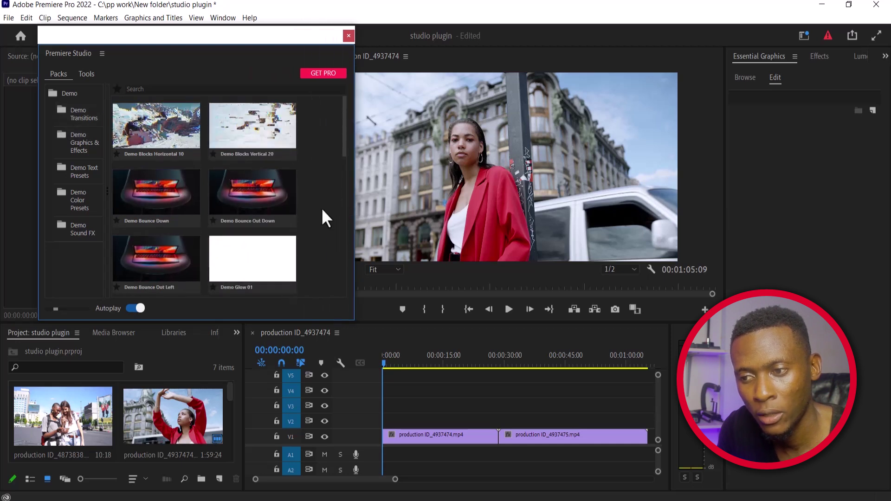
{"action": "left_click_drag", "start_coordinate": [344, 149], "coordinate": [338, 232]}
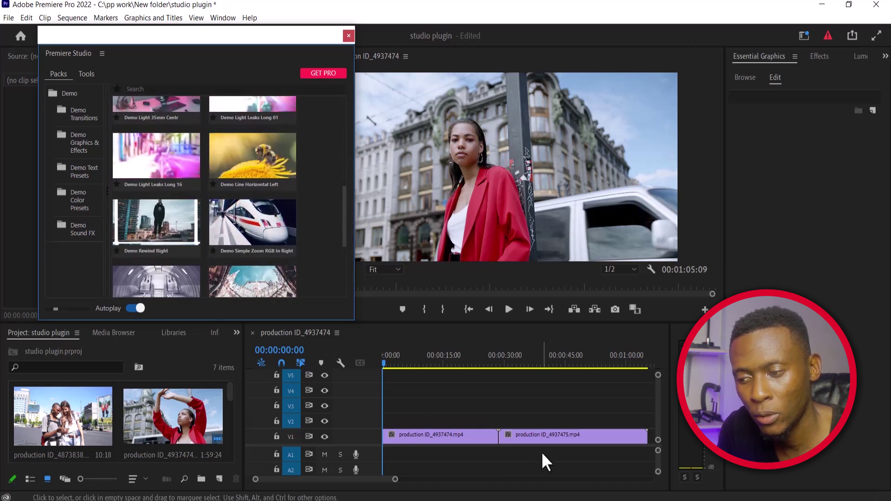
{"action": "left_click", "coordinate": [530, 439]}
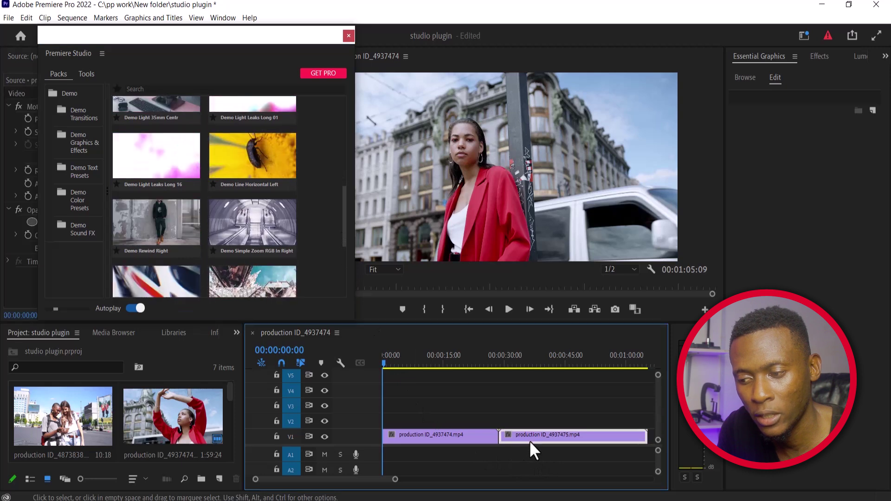
Add Demo Rewind Right with sound at the cut between the clips and render it.
{"action": "left_click", "coordinate": [499, 362]}
{"action": "left_click", "coordinate": [499, 362]}
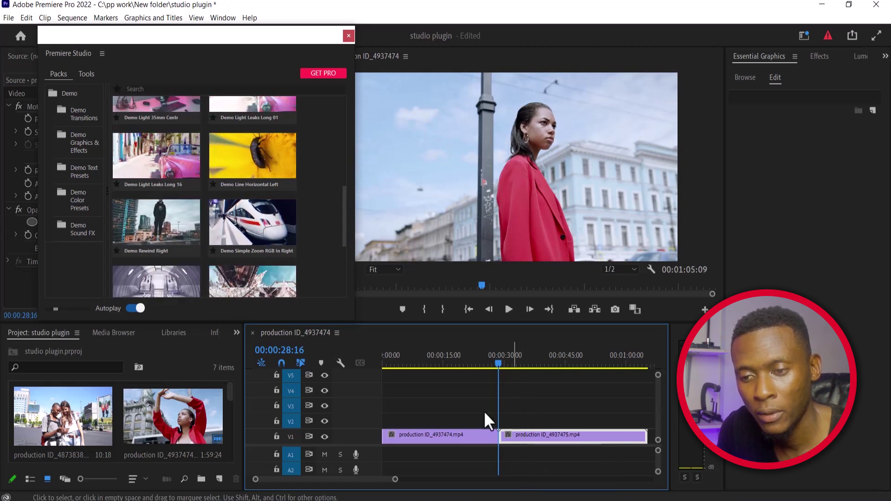
{"action": "left_click", "coordinate": [148, 219]}
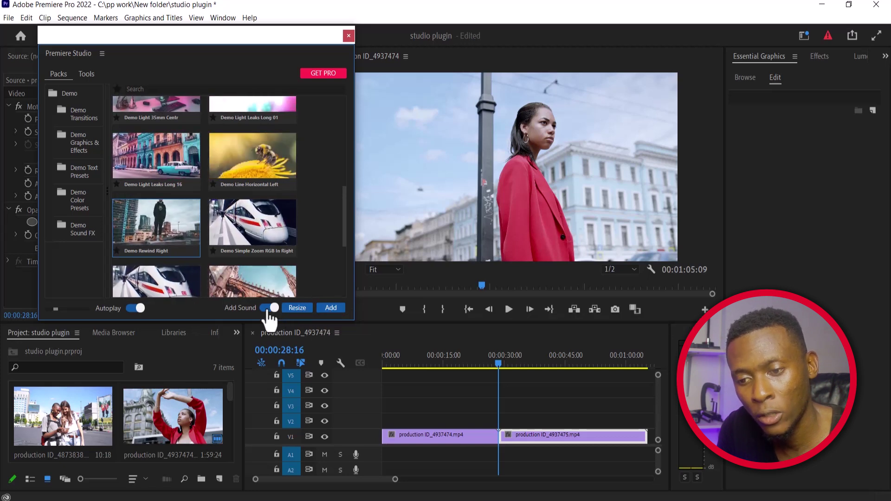
{"action": "left_click", "coordinate": [321, 307]}
{"action": "scroll", "coordinate": [334, 477], "scroll_direction": "up", "scroll_amount": 3}
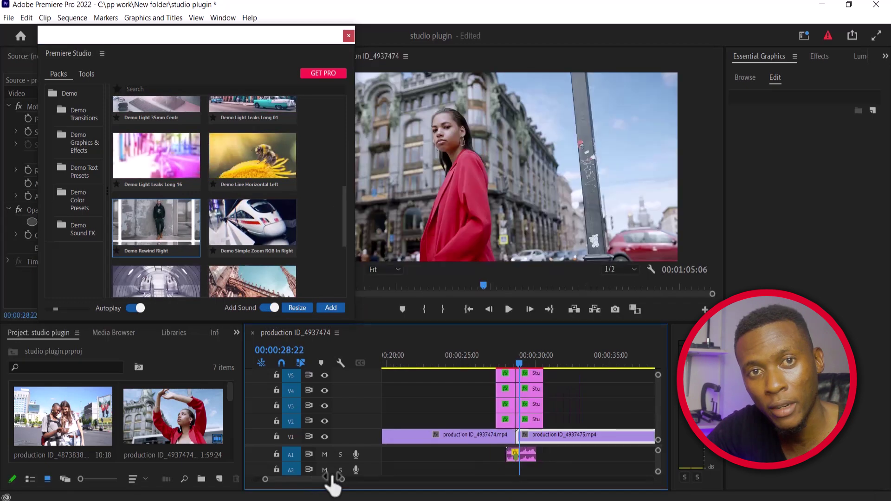
{"action": "key", "text": "Return"}
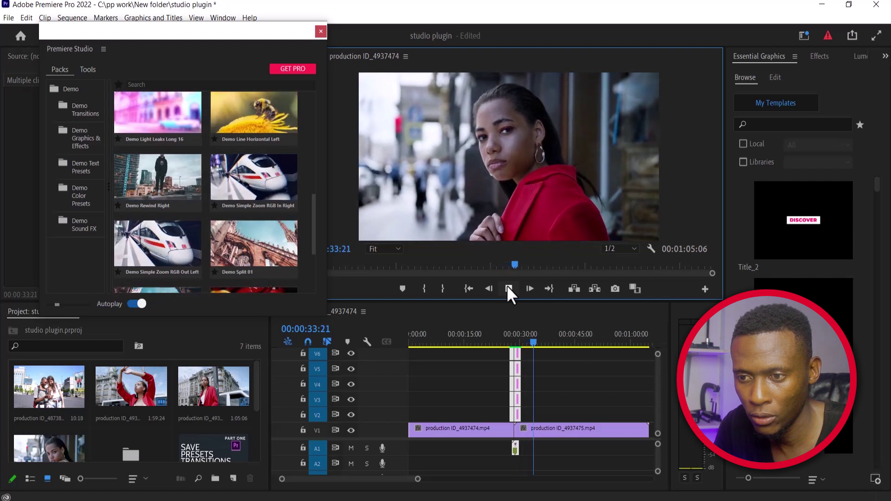
Stop playback and preview the Demo Simple Zoom RGB Out Left and Demo Split 01 transitions.
{"action": "left_click", "coordinate": [506, 286]}
{"action": "left_click", "coordinate": [168, 239]}
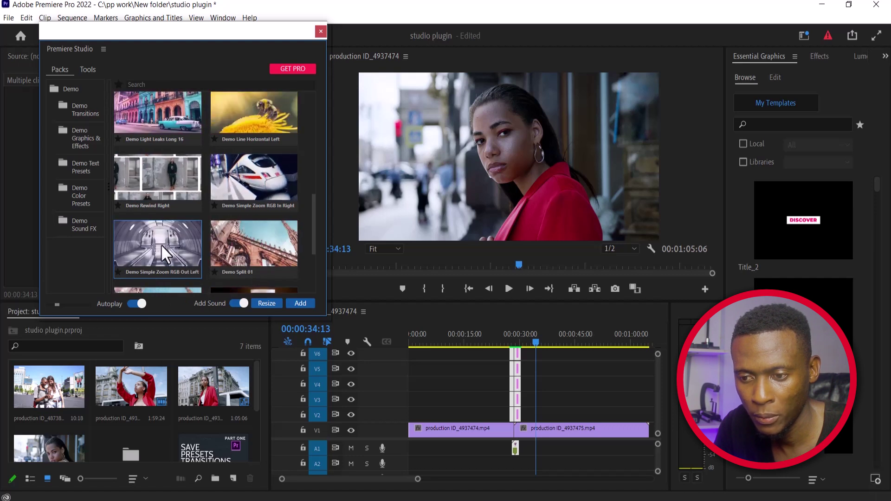
{"action": "left_click", "coordinate": [248, 242]}
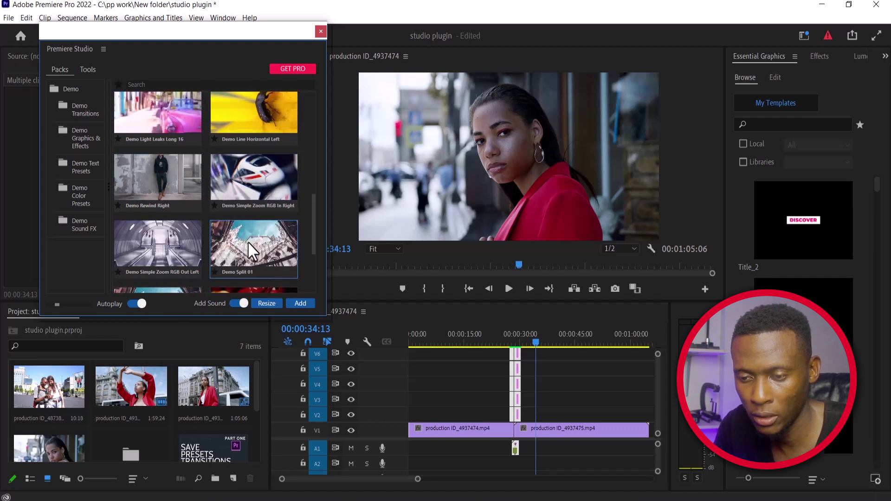
Add the Demo Big Titles 04 preset from Demo Graphics & Effects over the second clip.
{"action": "left_click", "coordinate": [80, 130]}
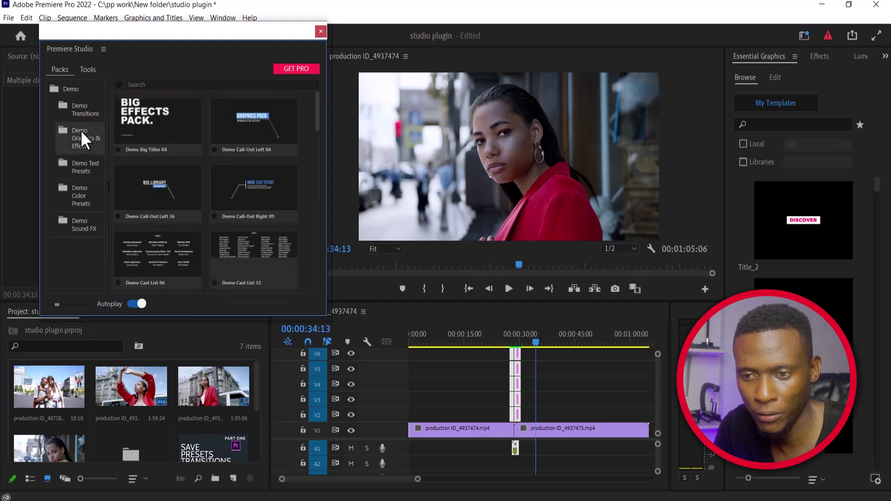
{"action": "left_click", "coordinate": [151, 119]}
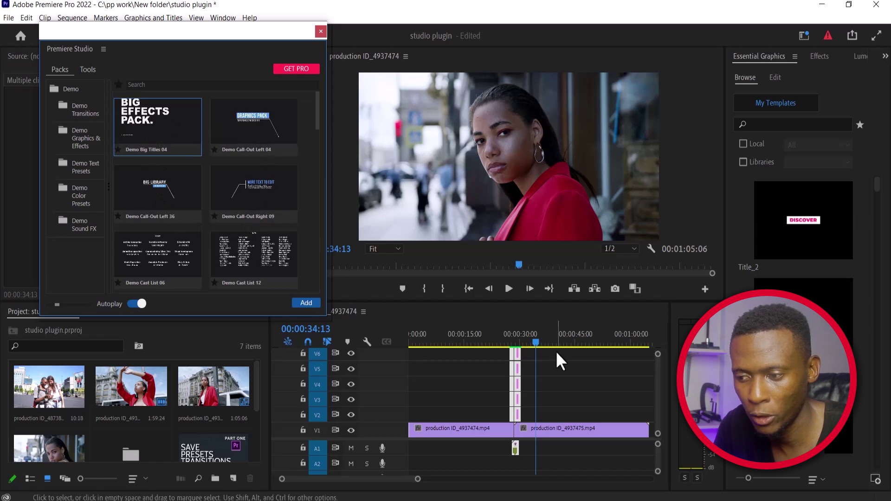
{"action": "left_click_drag", "start_coordinate": [535, 342], "coordinate": [543, 342]}
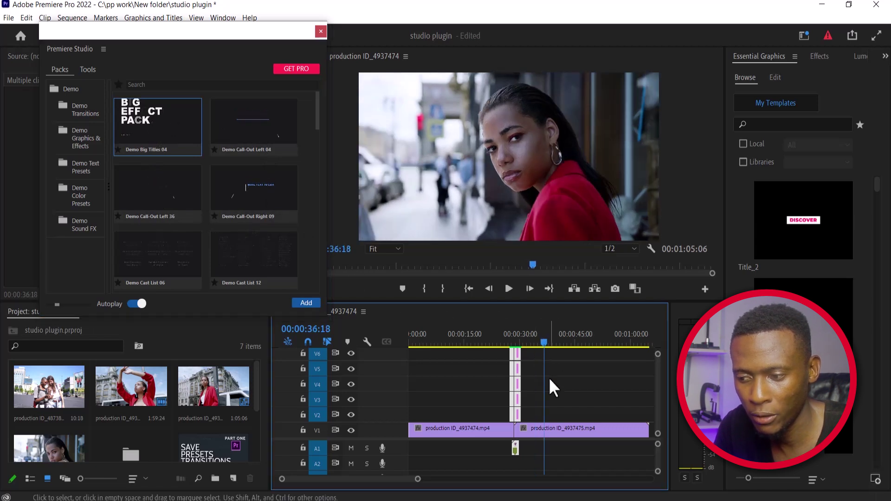
{"action": "left_click", "coordinate": [309, 303]}
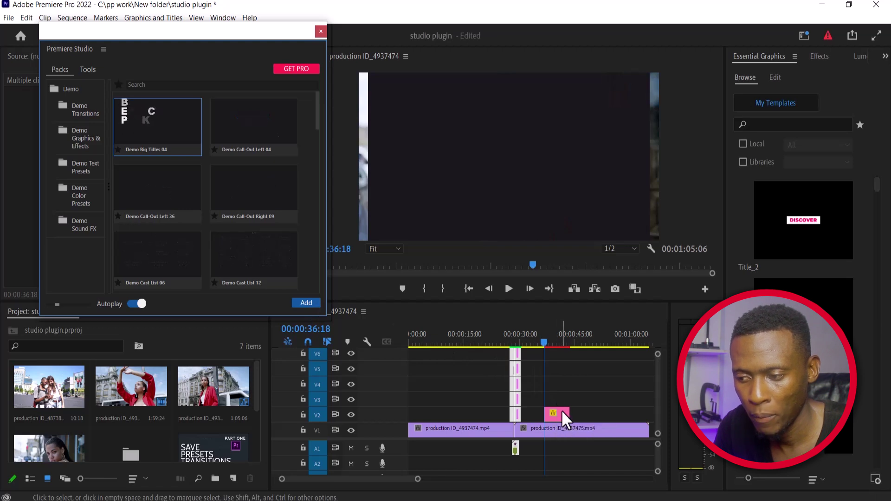
Preview the title at 00:00:40:05 with the Effect Controls panel revealed below the plugin.
{"action": "left_click", "coordinate": [552, 342]}
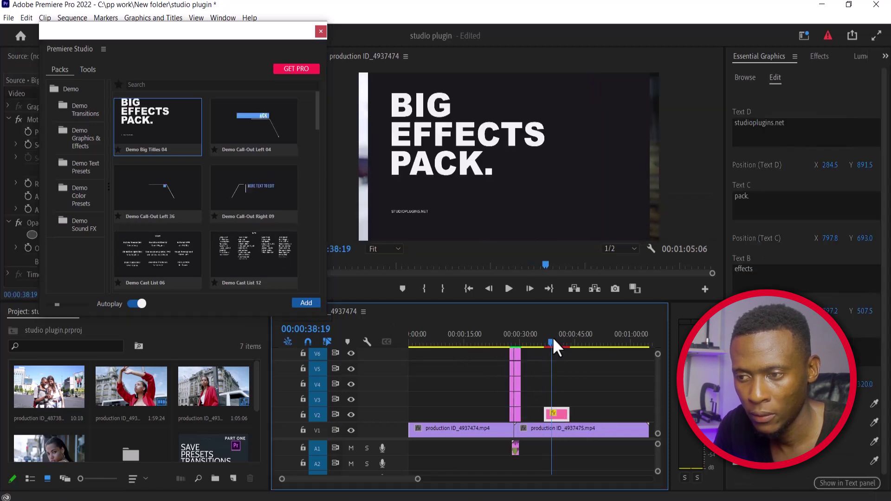
{"action": "left_click_drag", "start_coordinate": [553, 339], "coordinate": [558, 340]}
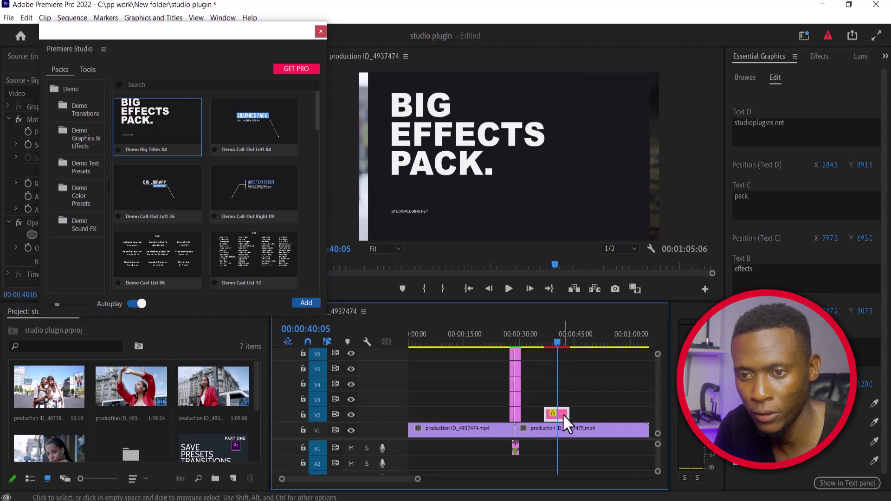
{"action": "left_click_drag", "start_coordinate": [213, 32], "coordinate": [161, 293]}
Set the title graphic's Motion Scale to 83.
{"action": "left_click", "coordinate": [253, 192]}
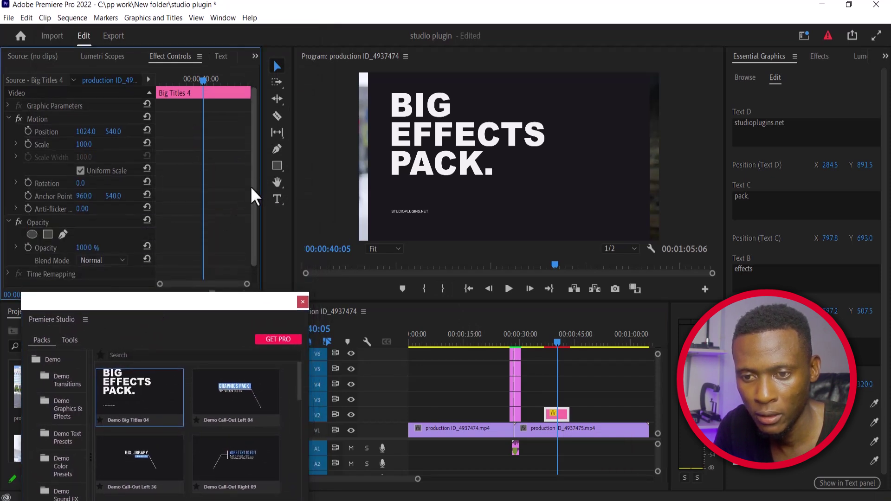
{"action": "scroll", "coordinate": [186, 167], "scroll_direction": "down", "scroll_amount": 1}
{"action": "left_click_drag", "start_coordinate": [86, 135], "coordinate": [129, 122]}
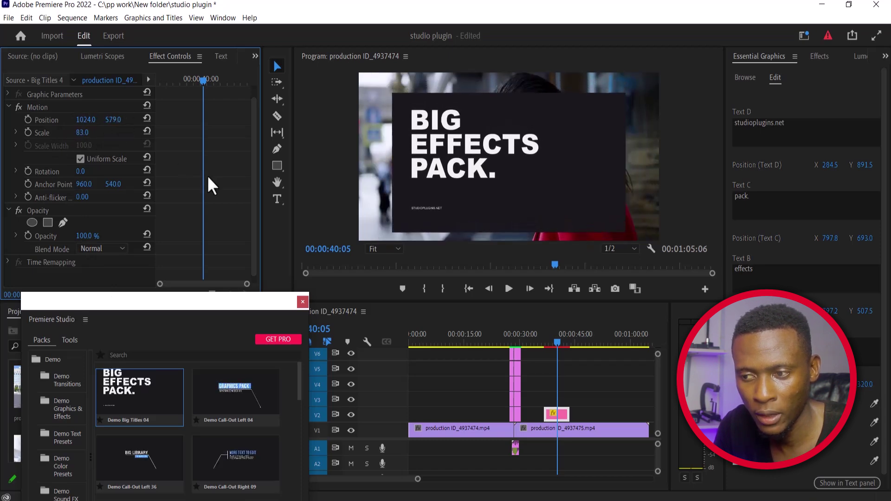
{"action": "scroll", "coordinate": [255, 166], "scroll_direction": "up", "scroll_amount": 1}
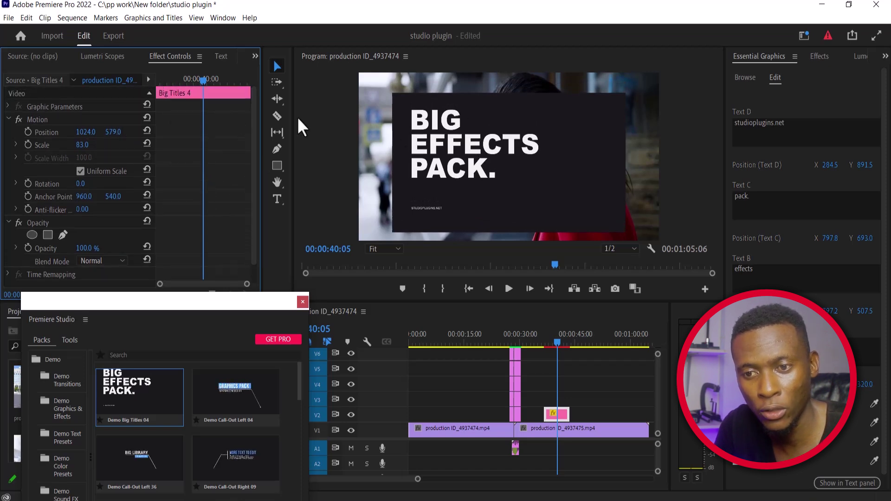
Expand Graphic Parameters and use the Color Control eyedropper to turn the word BIG white.
{"action": "left_click", "coordinate": [61, 109]}
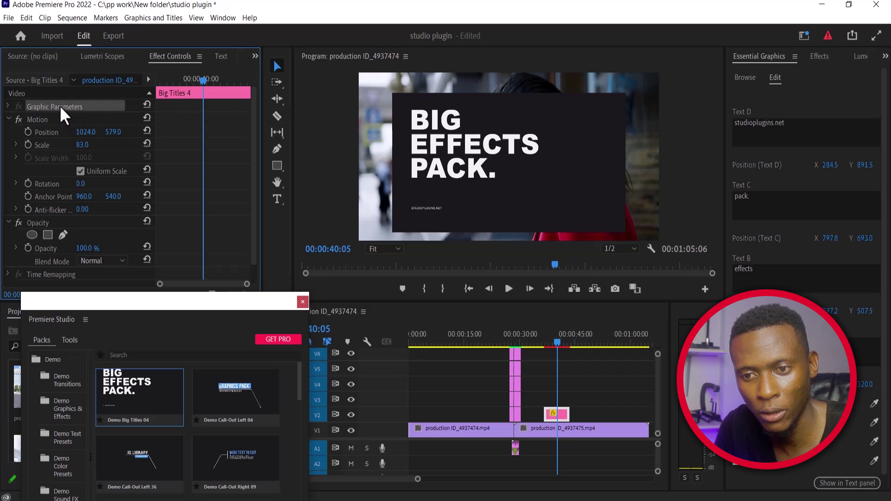
{"action": "left_click", "coordinate": [7, 106]}
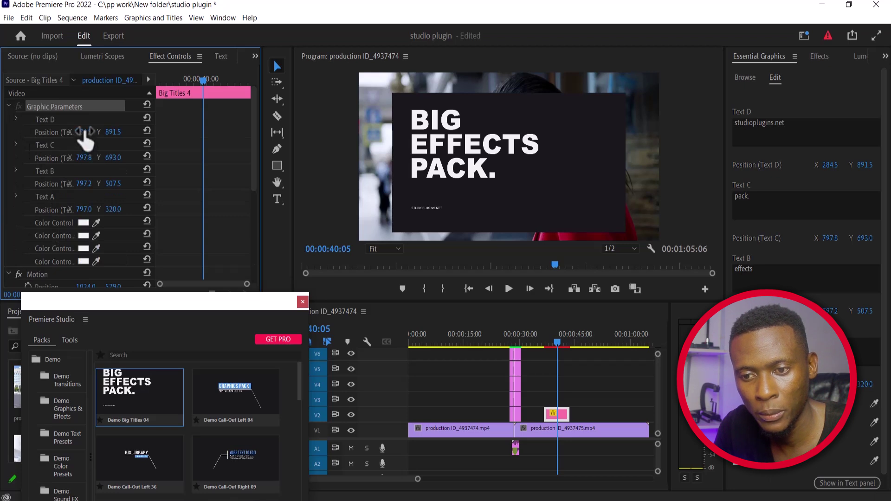
{"action": "mouse_move", "coordinate": [253, 140]}
{"action": "left_mouse_down"}
{"action": "mouse_move", "coordinate": [253, 183]}
{"action": "mouse_move", "coordinate": [259, 140]}
{"action": "left_mouse_up"}
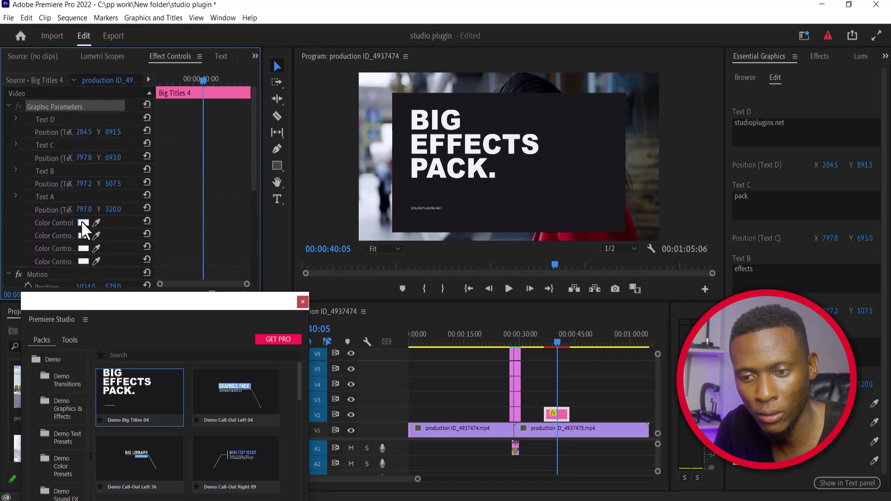
{"action": "left_click", "coordinate": [97, 223]}
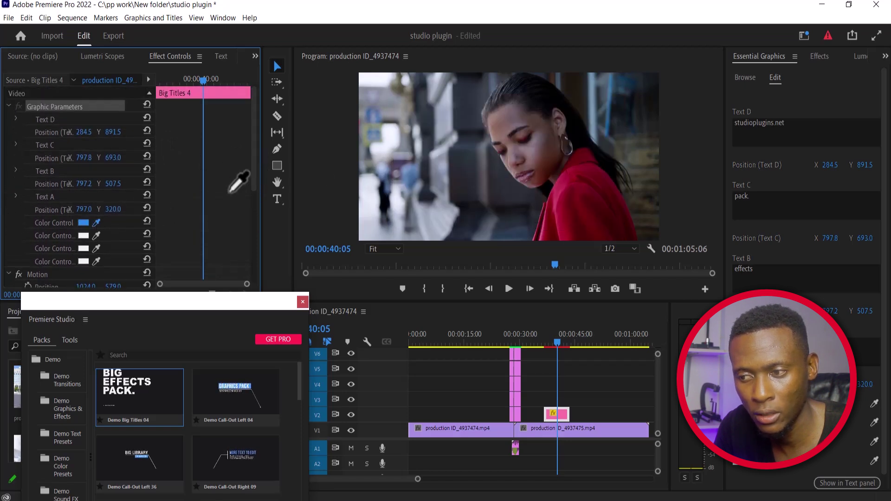
{"action": "left_click", "coordinate": [190, 232]}
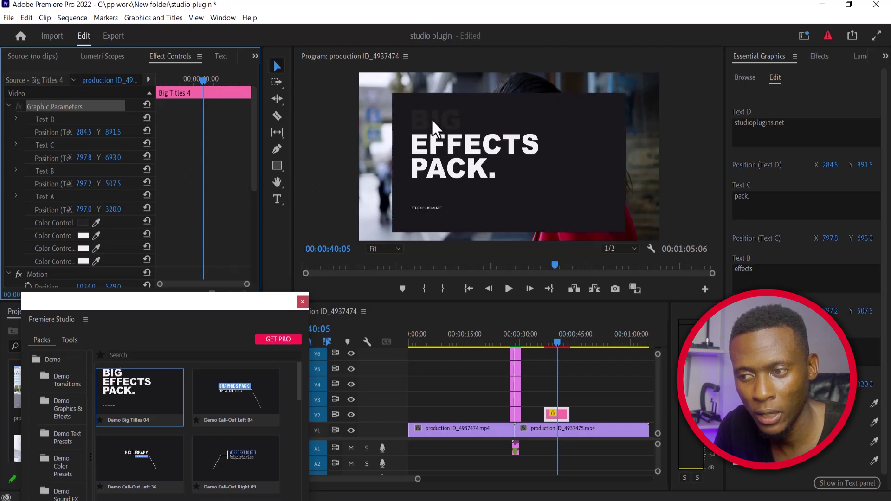
{"action": "left_click", "coordinate": [97, 223]}
{"action": "left_click", "coordinate": [487, 167]}
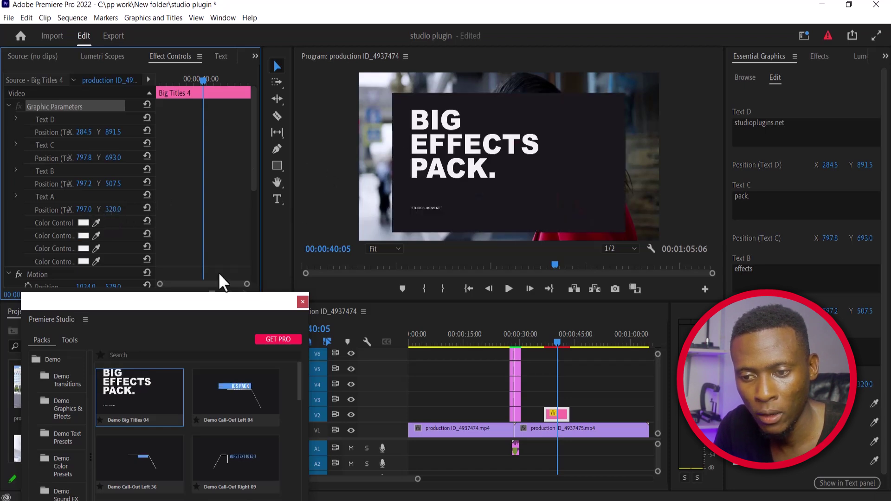
{"action": "left_click_drag", "start_coordinate": [179, 306], "coordinate": [197, 82]}
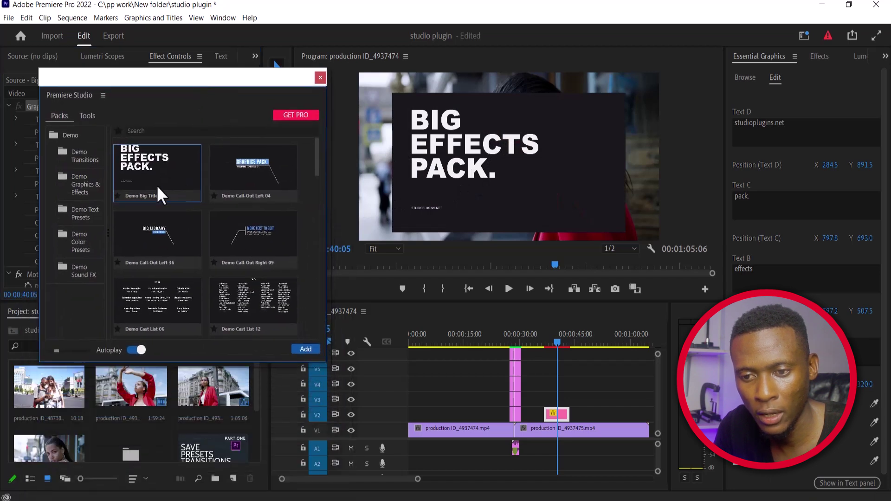
Clear the Big Titles clip from V2 and add Demo Decode 01 from Demo Text Presets.
{"action": "left_click", "coordinate": [86, 210]}
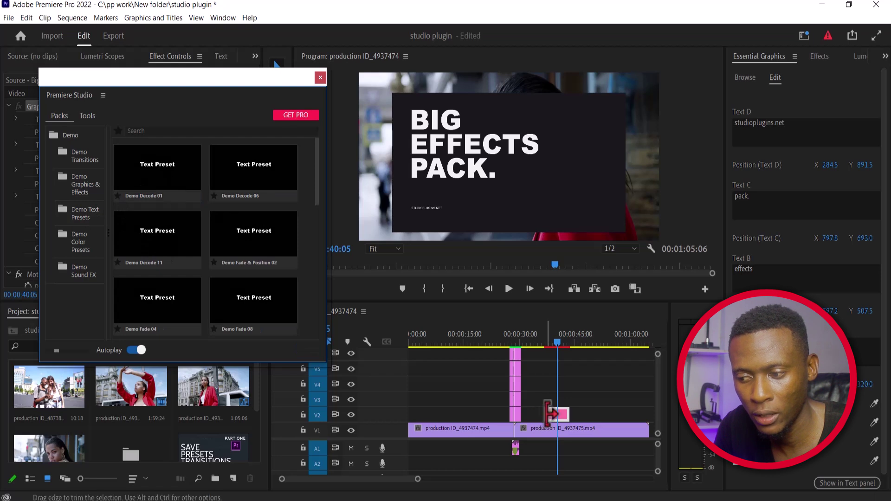
{"action": "left_click", "coordinate": [564, 415]}
{"action": "right_click", "coordinate": [563, 414]}
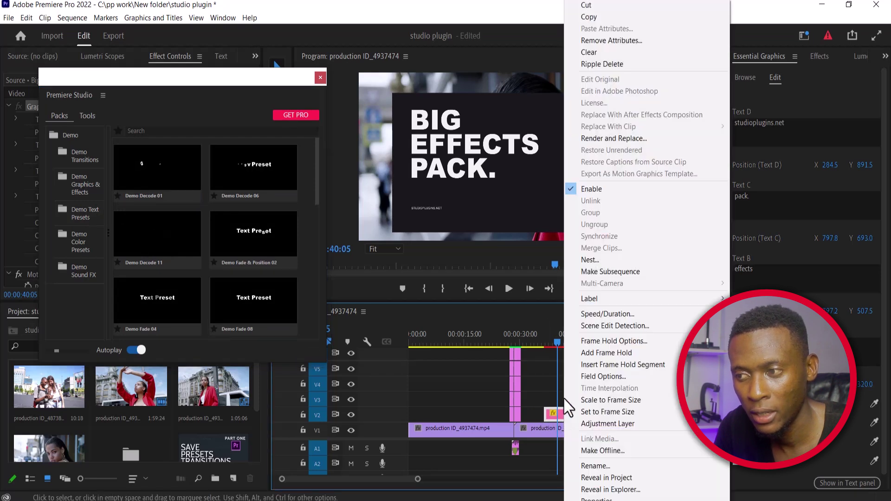
{"action": "left_click", "coordinate": [613, 52]}
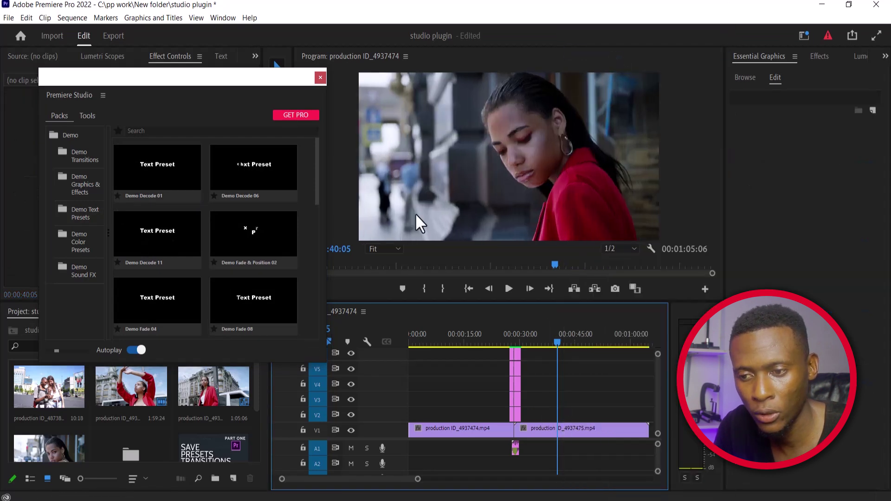
{"action": "left_click", "coordinate": [162, 170]}
{"action": "left_click", "coordinate": [305, 348]}
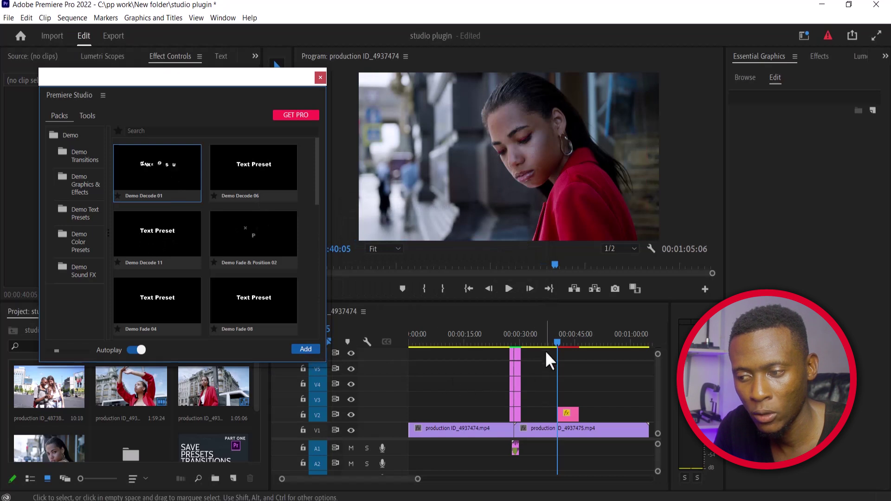
Move the playhead to 00:00:41:19, select the V2 text clip and reveal Effect Controls.
{"action": "left_click", "coordinate": [559, 343]}
{"action": "left_click", "coordinate": [562, 342]}
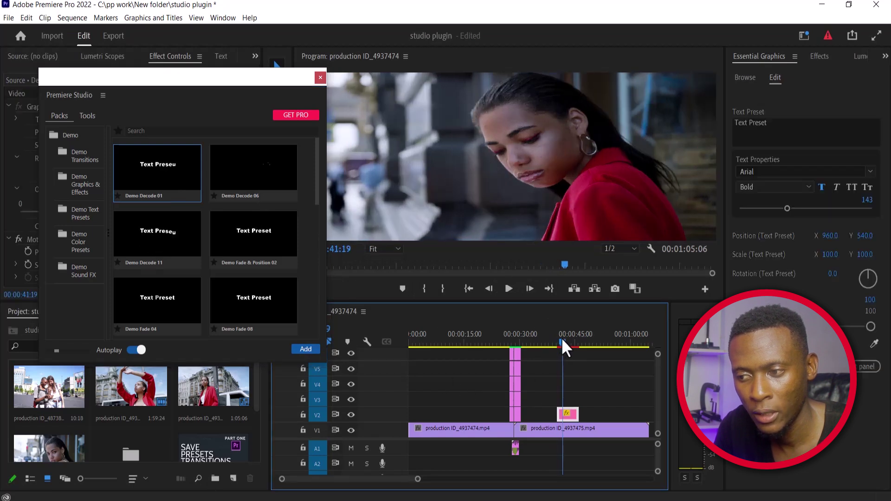
{"action": "left_click", "coordinate": [567, 413]}
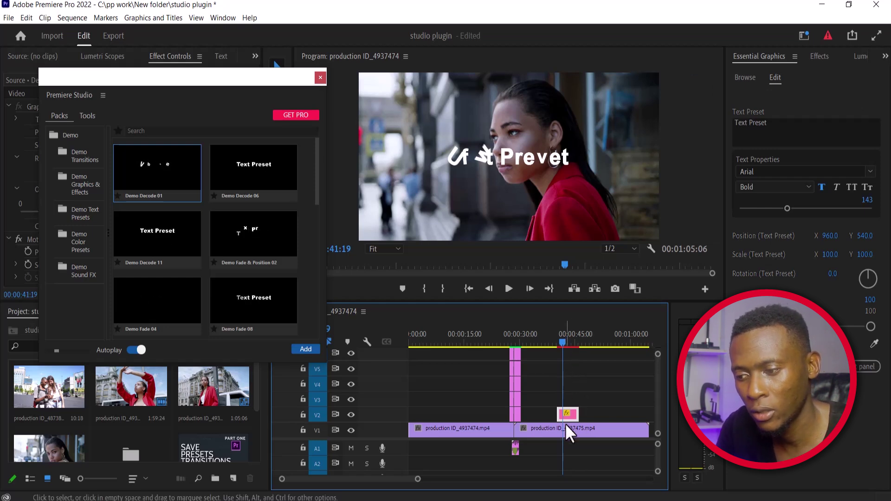
{"action": "left_click_drag", "start_coordinate": [211, 82], "coordinate": [187, 313]}
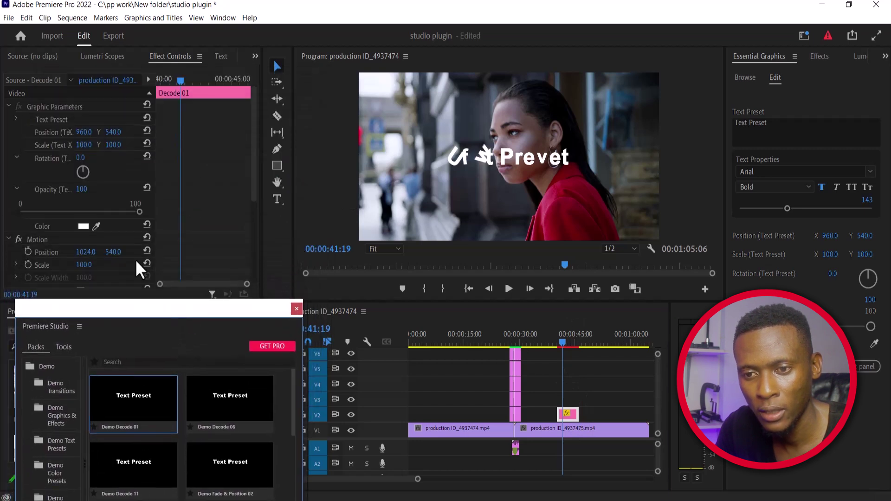
Expand Text Preset to view its 'Text Preset' text, keeping Arial Bold at size 143.
{"action": "left_click", "coordinate": [17, 119]}
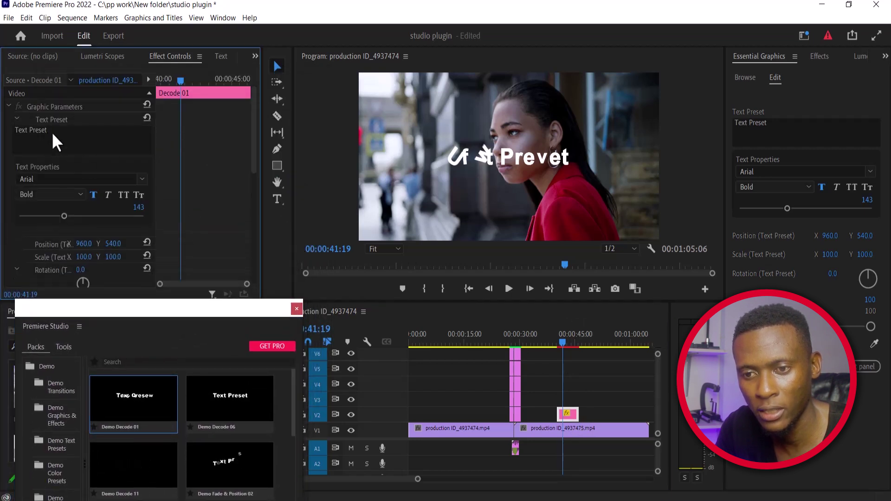
{"action": "left_click", "coordinate": [26, 133]}
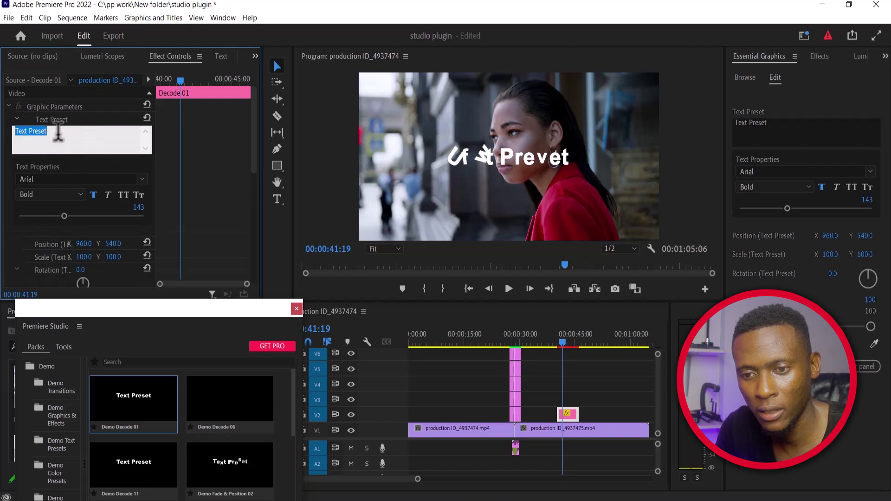
{"action": "left_click", "coordinate": [141, 179]}
{"action": "left_click", "coordinate": [140, 179]}
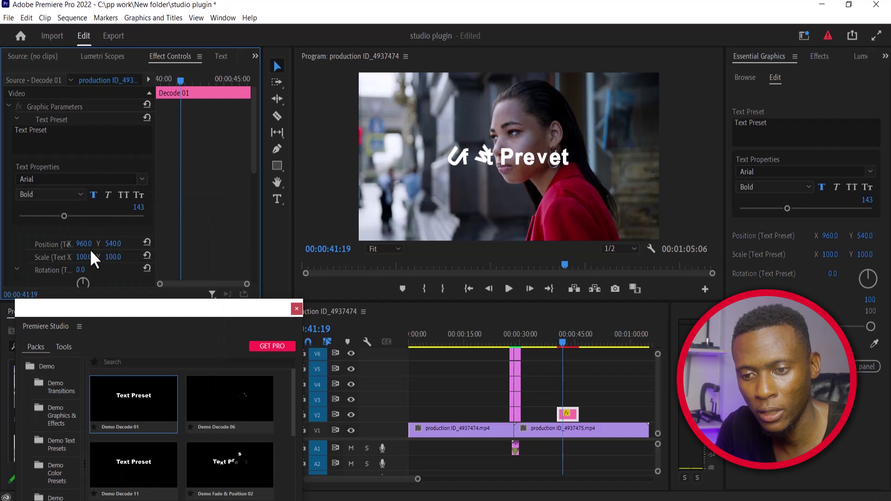
{"action": "left_click_drag", "start_coordinate": [138, 312], "coordinate": [156, 87]}
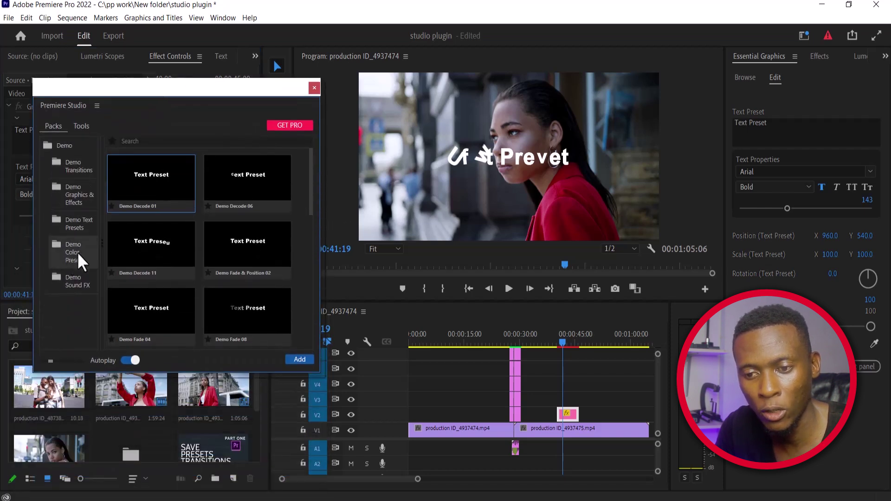